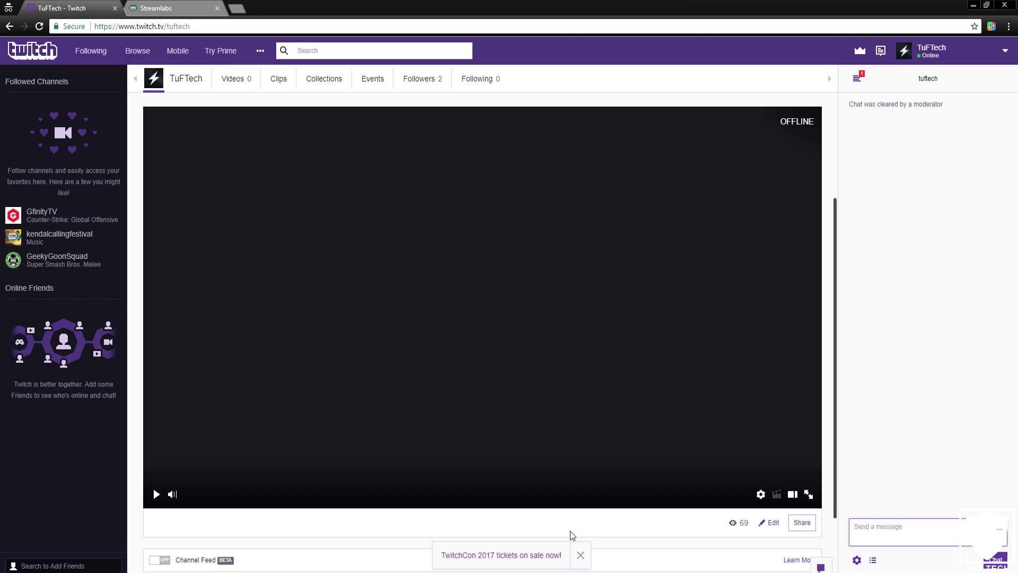
# - Log into Streamlabs with the Twitch account and open the Chatbox widget under Widgets
pyautogui.click(171, 6)
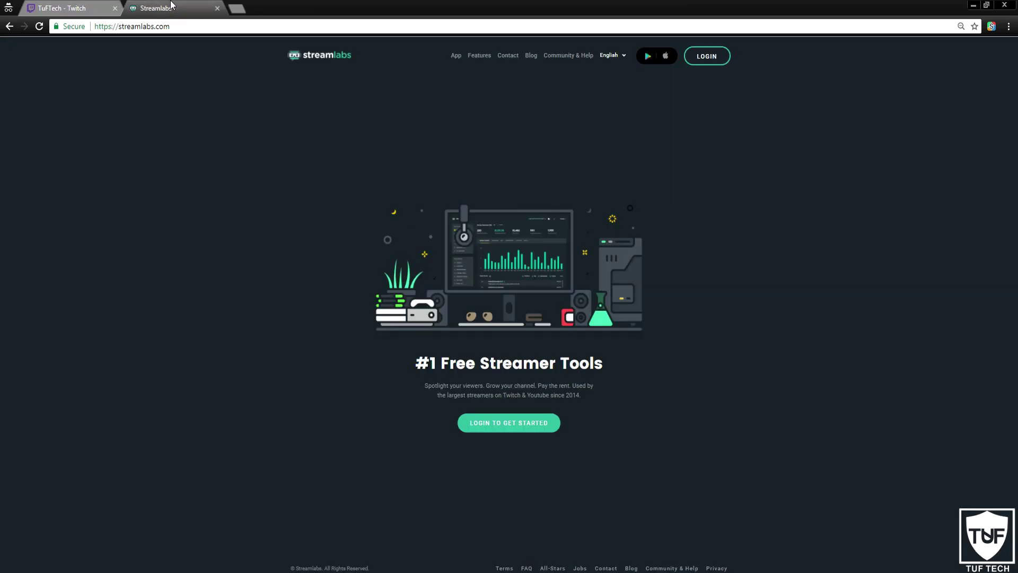
pyautogui.click(714, 56)
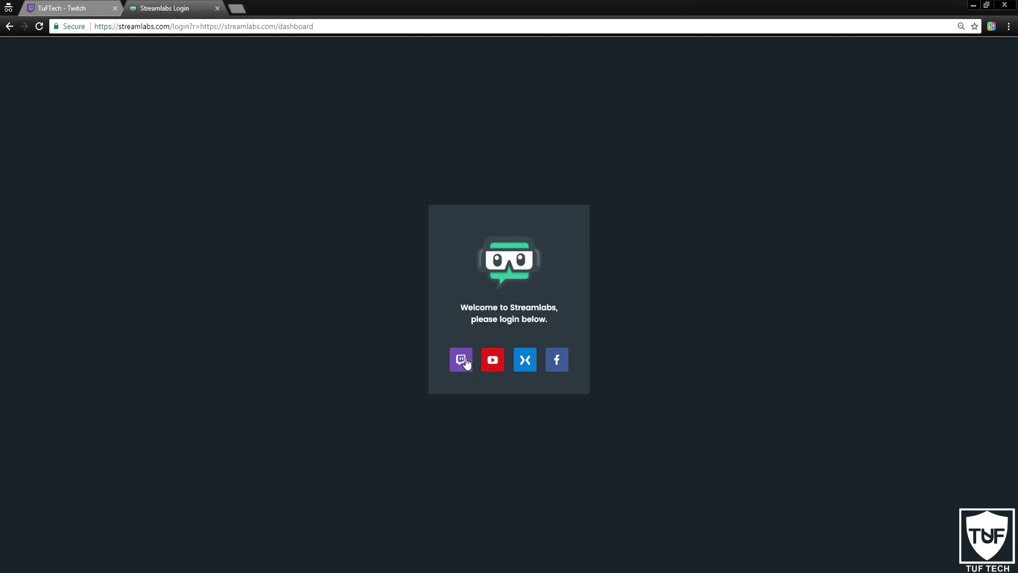
pyautogui.click(465, 360)
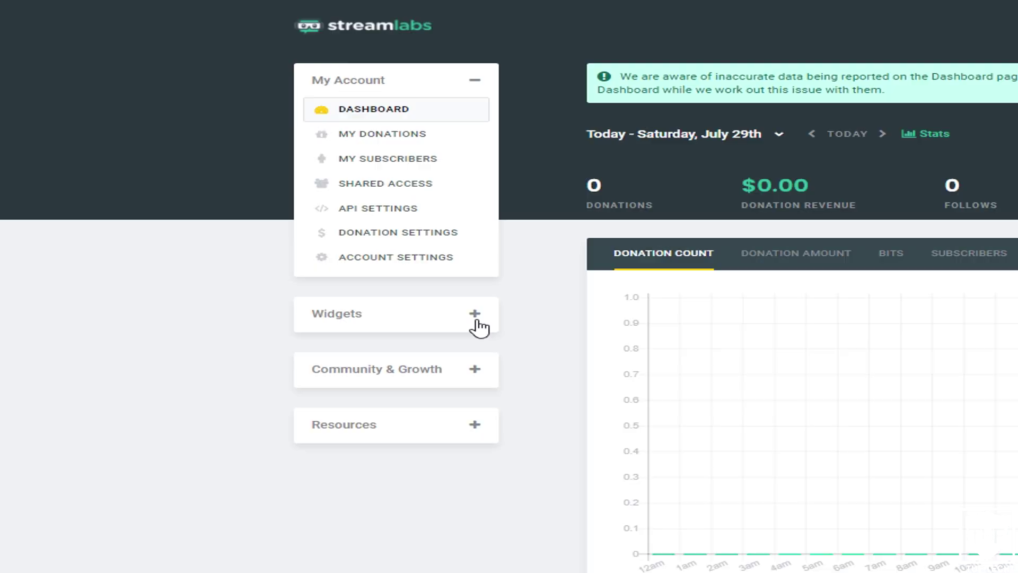
pyautogui.click(326, 250)
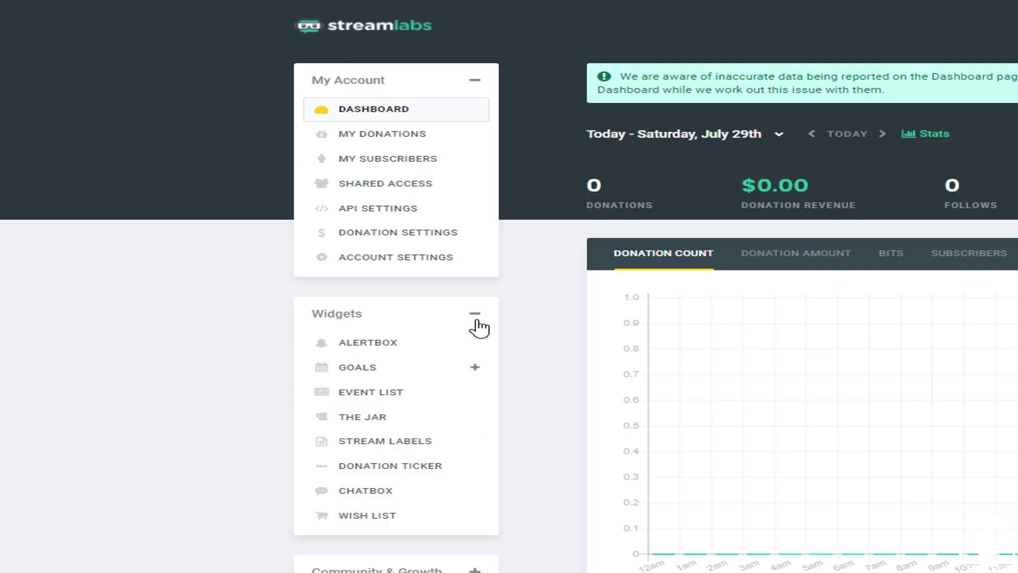
pyautogui.click(383, 494)
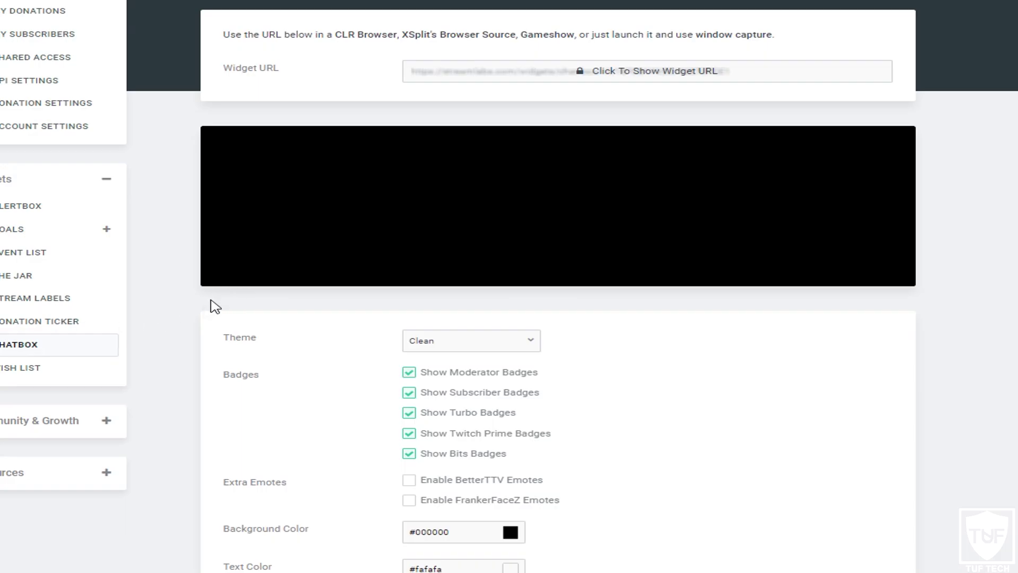
# - Preview the Boxed, Old School and Chunky chat box themes in turn
pyautogui.scroll(-1, 191, 332)
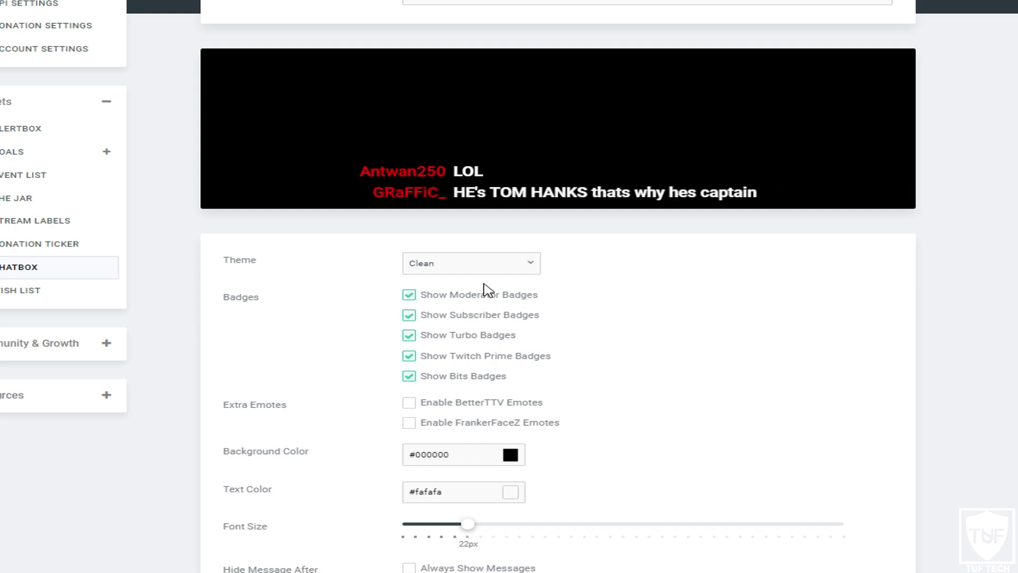
pyautogui.click(427, 265)
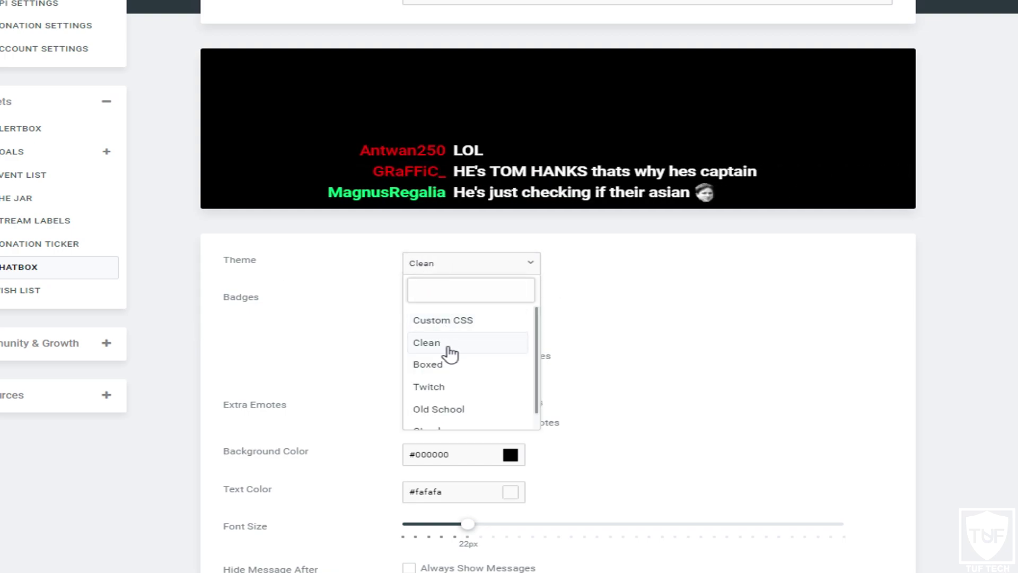
pyautogui.click(440, 366)
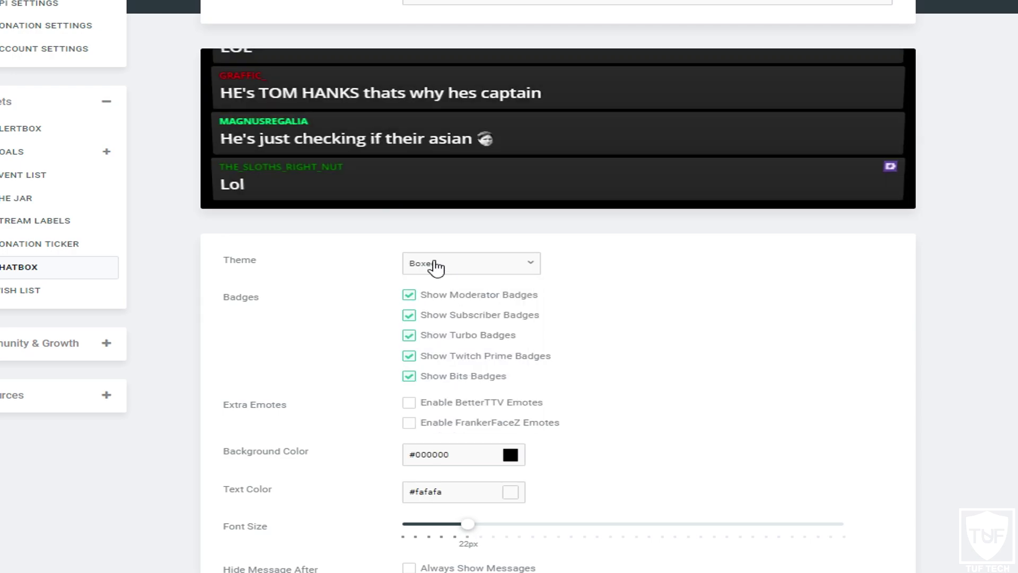
pyautogui.click(433, 266)
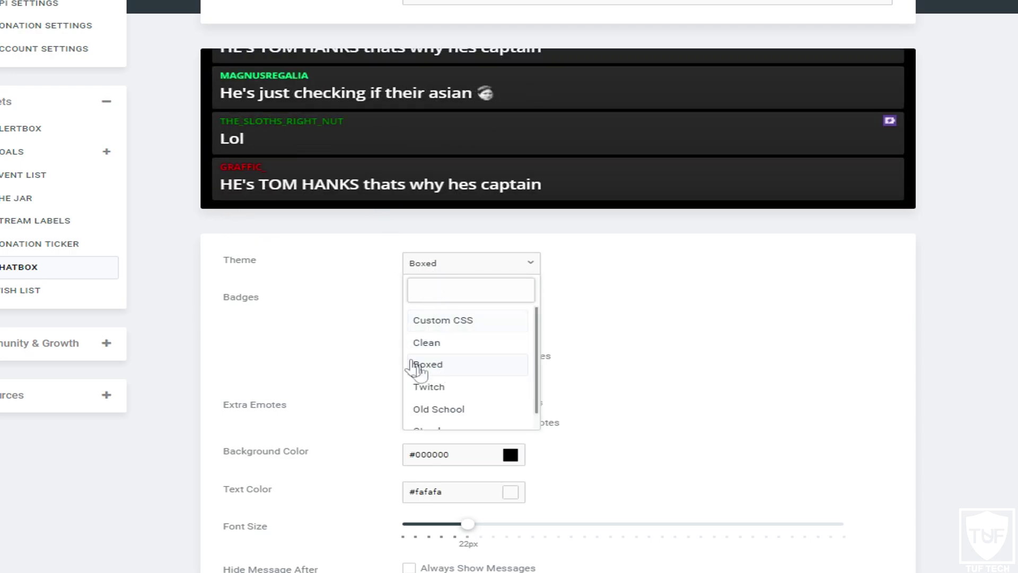
pyautogui.scroll(-1, 440, 396)
pyautogui.click(440, 397)
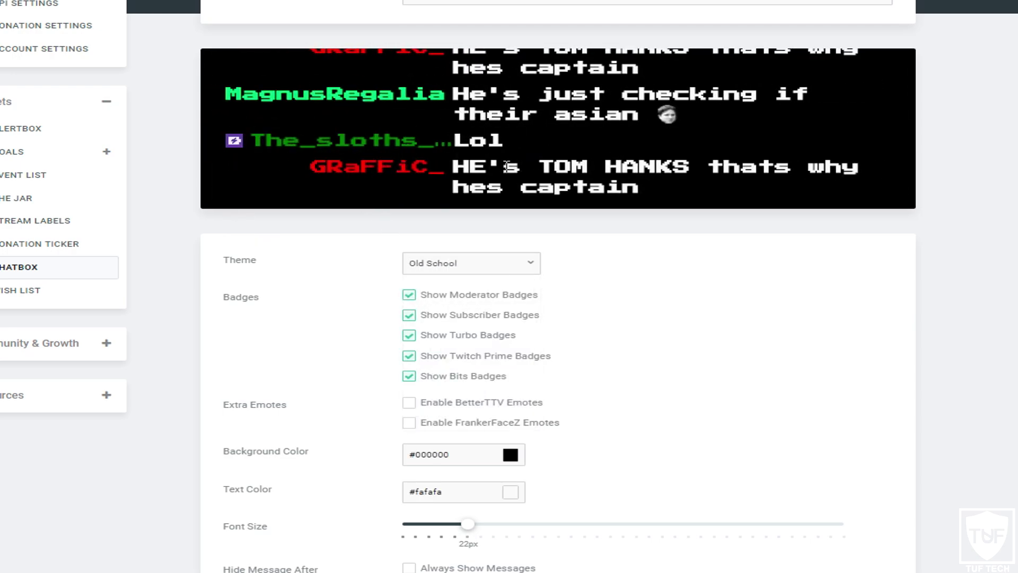
pyautogui.click(496, 268)
pyautogui.scroll(-1, 453, 380)
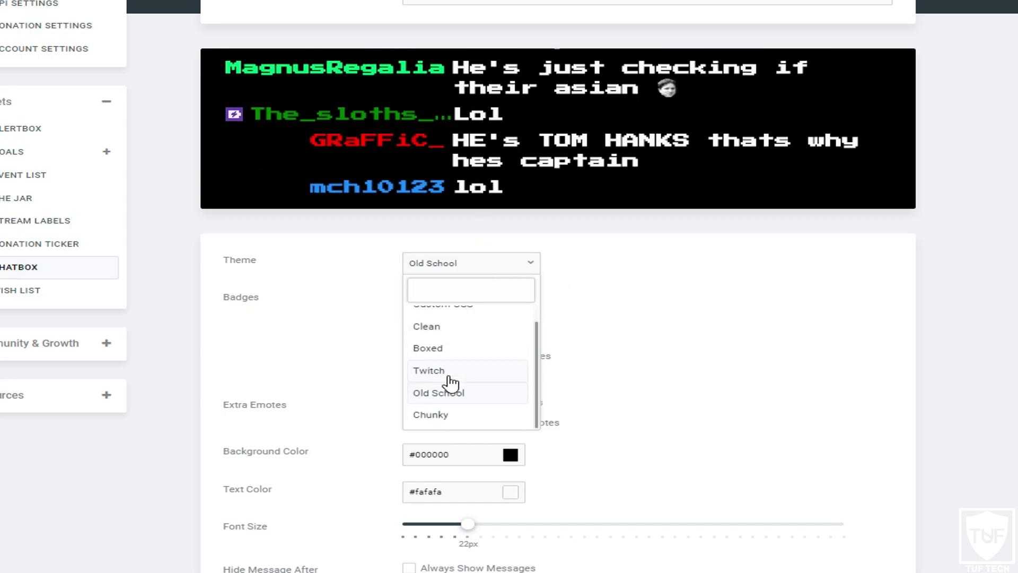
pyautogui.click(455, 419)
# - Try the Custom CSS theme, then settle on the Twitch theme
pyautogui.click(478, 269)
pyautogui.scroll(1, 451, 329)
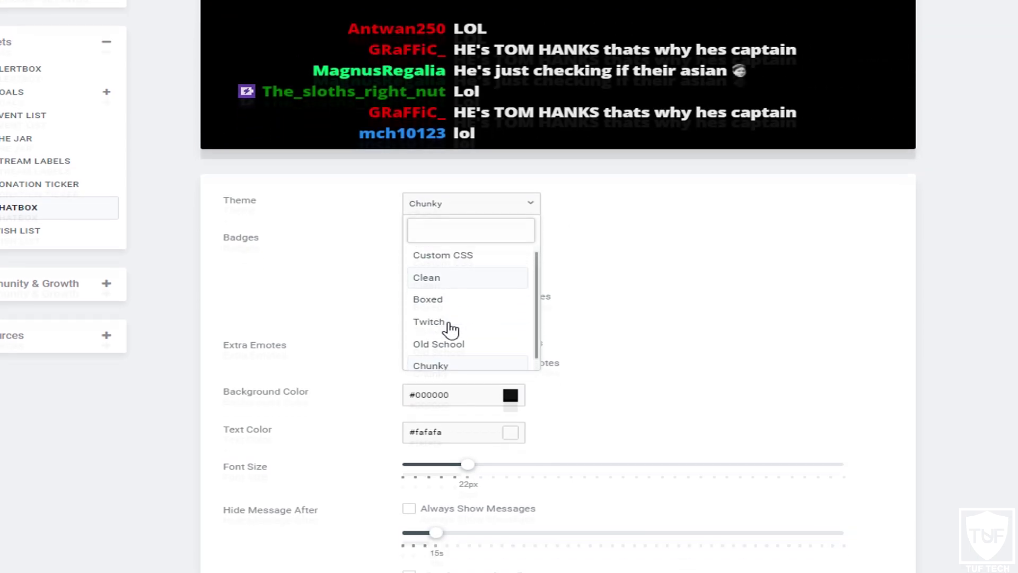
pyautogui.click(453, 244)
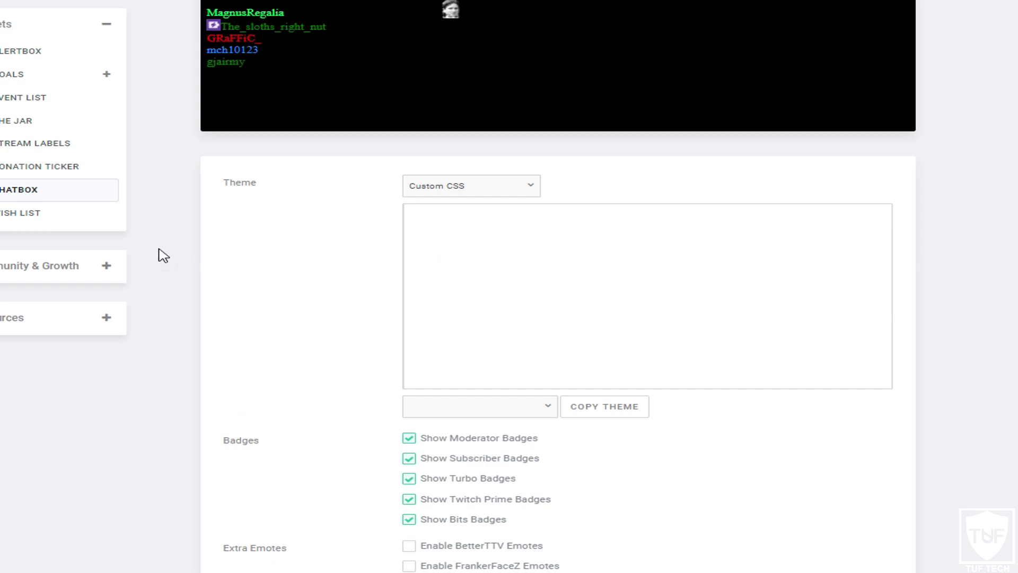
pyautogui.scroll(1, 159, 254)
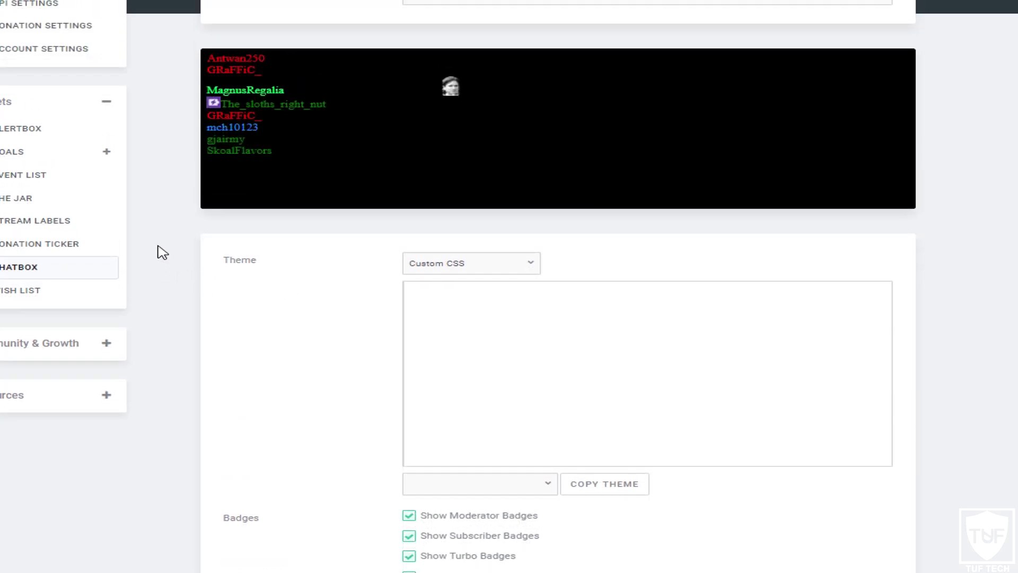
pyautogui.click(447, 315)
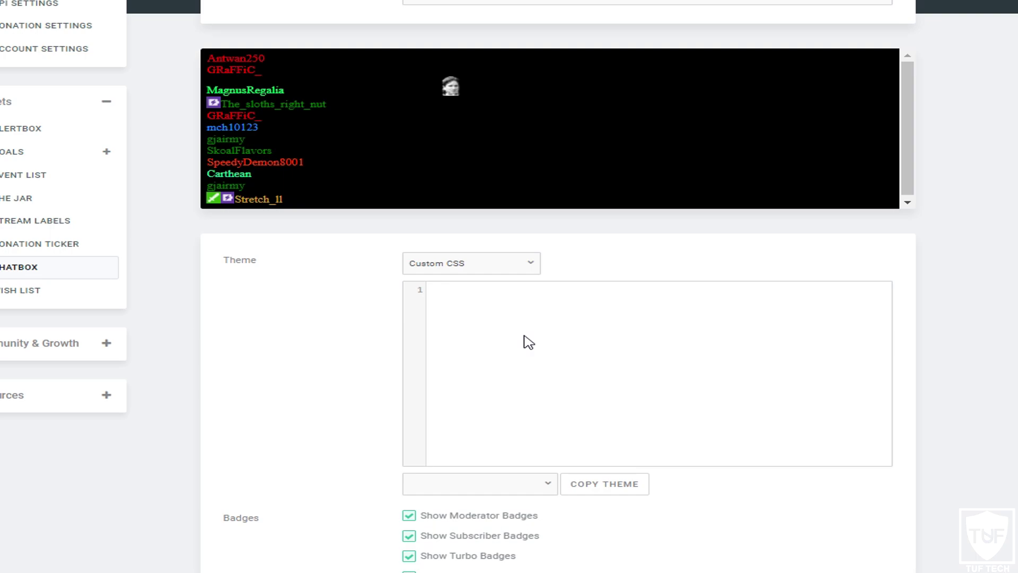
pyautogui.click(476, 267)
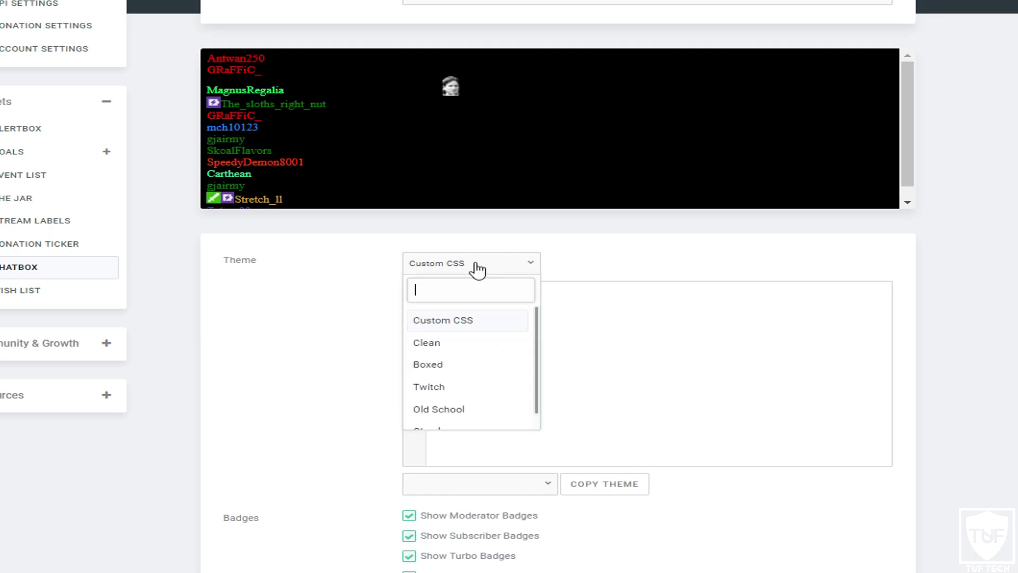
pyautogui.click(463, 391)
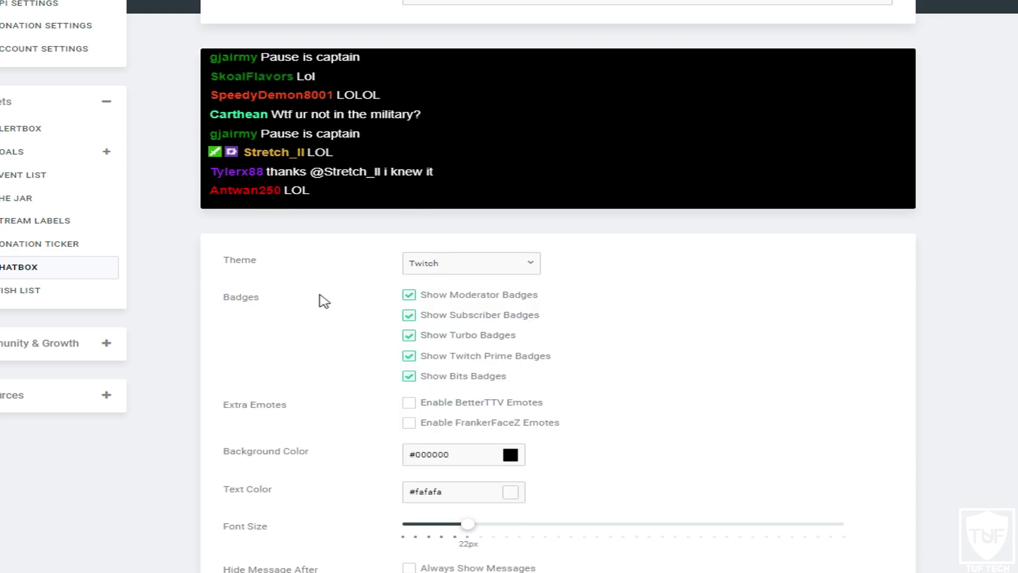
# - Set the chat box background colour to yellow #e6ff05 with the colour picker
pyautogui.scroll(-3, 320, 298)
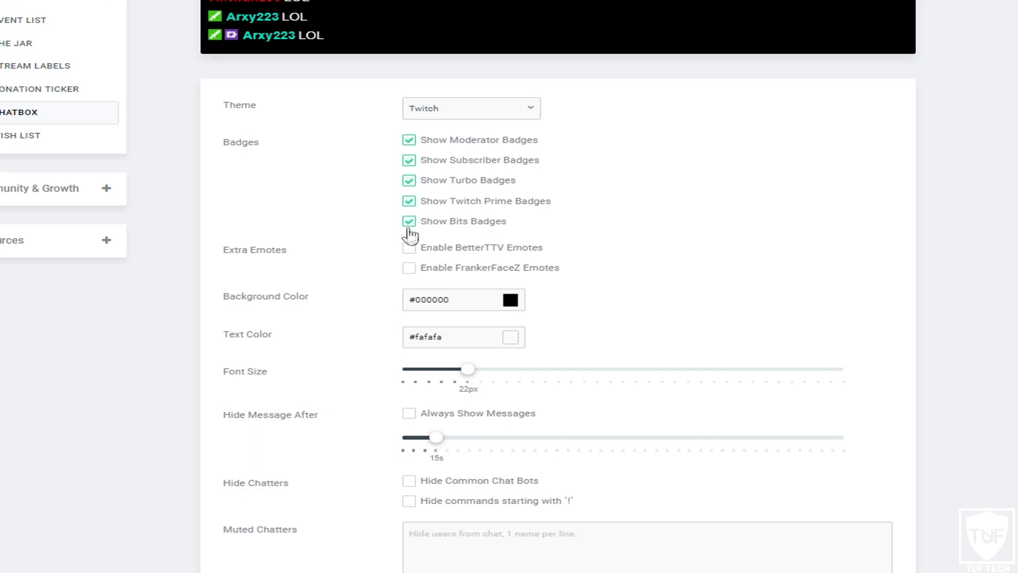
pyautogui.click(461, 300)
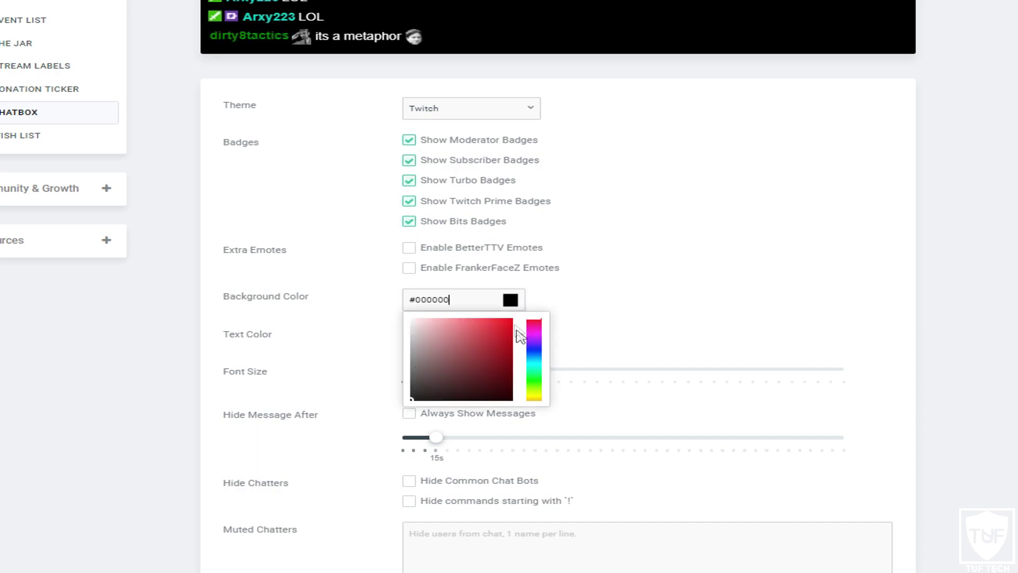
pyautogui.moveTo(439, 332); pyautogui.dragTo(397, 318)
pyautogui.moveTo(532, 357); pyautogui.dragTo(534, 381)
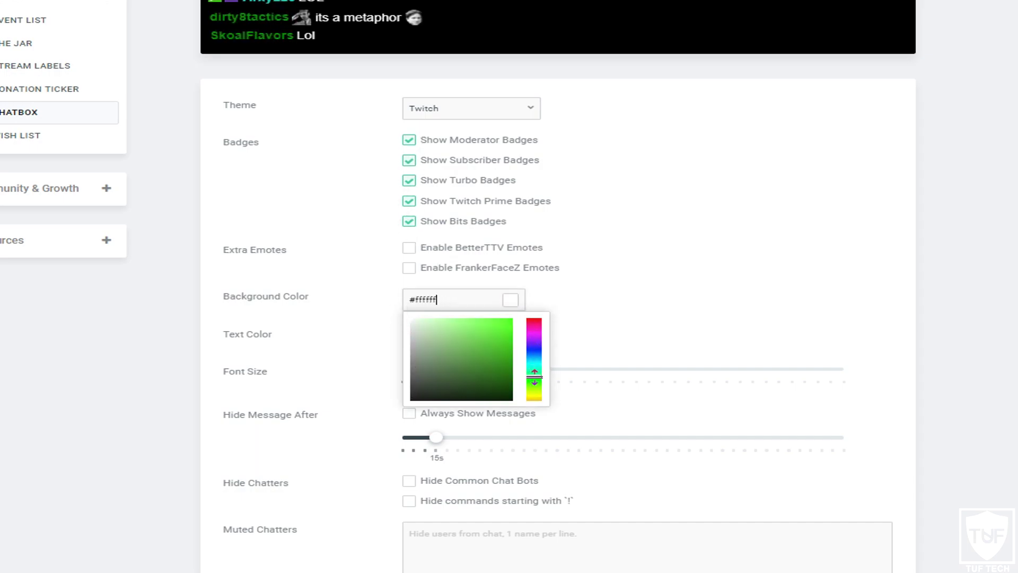
pyautogui.moveTo(440, 340); pyautogui.dragTo(512, 319)
pyautogui.click(364, 232)
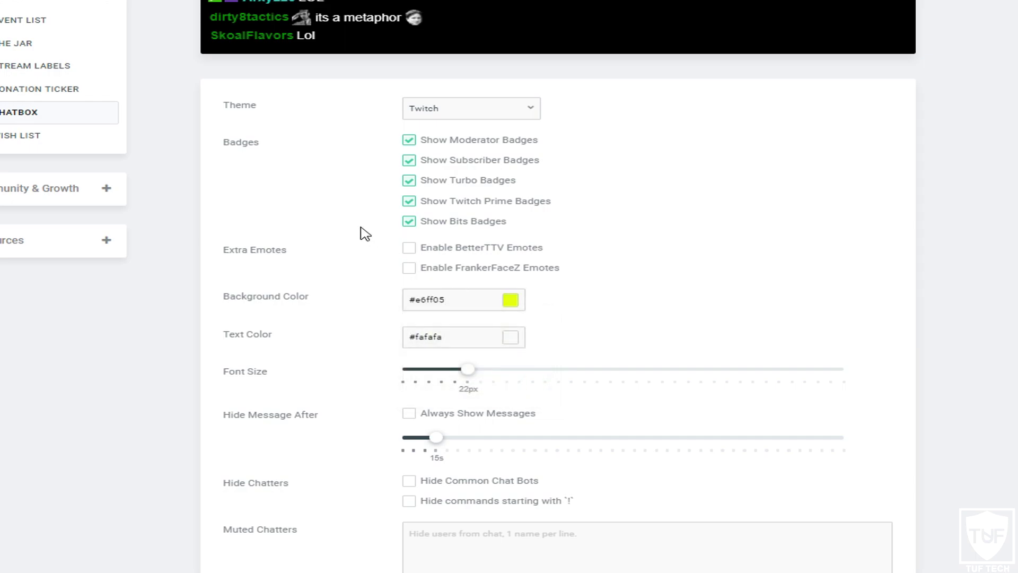
# - Test larger and smaller font sizes, leaving the font at 22px
pyautogui.scroll(-2, 364, 232)
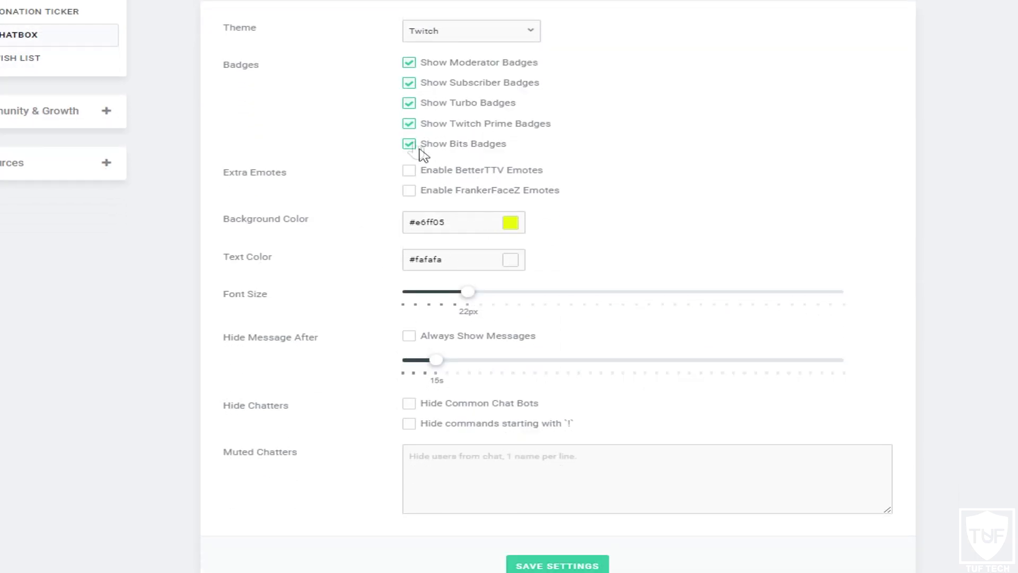
pyautogui.scroll(-1, 385, 295)
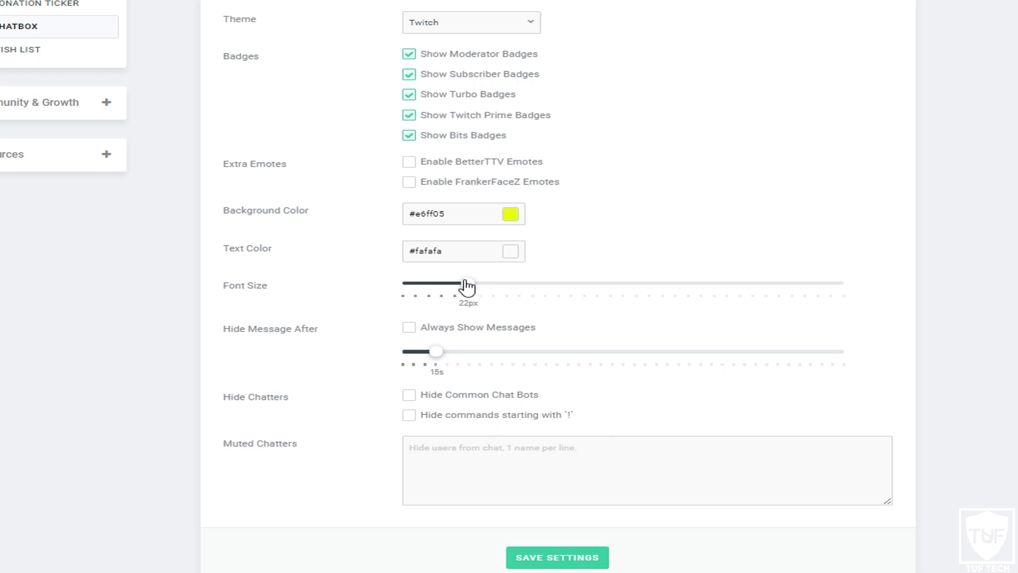
pyautogui.moveTo(475, 288); pyautogui.dragTo(571, 290)
pyautogui.scroll(7, 432, 111)
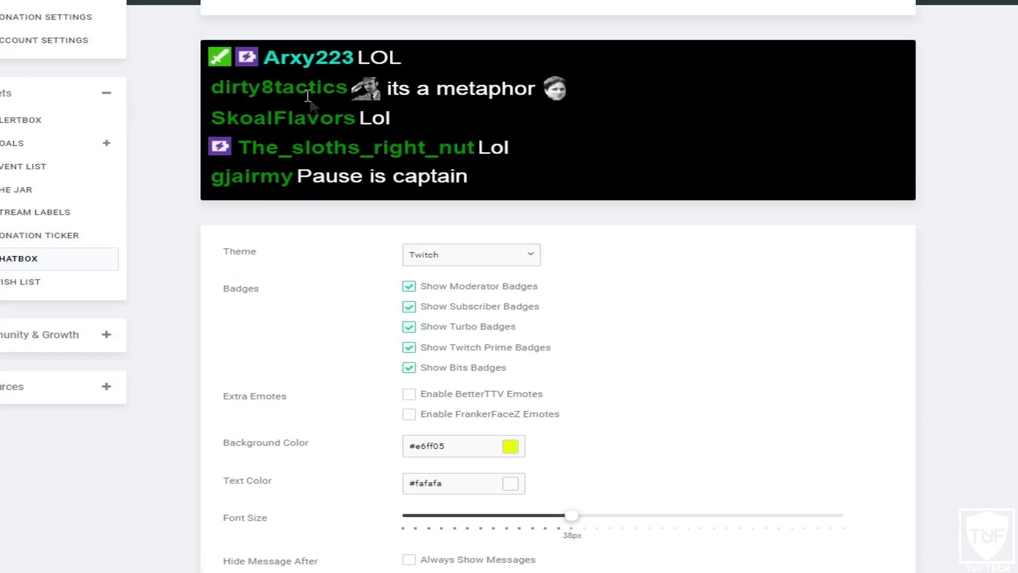
pyautogui.scroll(-5, 537, 336)
pyautogui.moveTo(571, 367); pyautogui.dragTo(467, 370)
pyautogui.scroll(2, 417, 392)
pyautogui.scroll(-2, 337, 332)
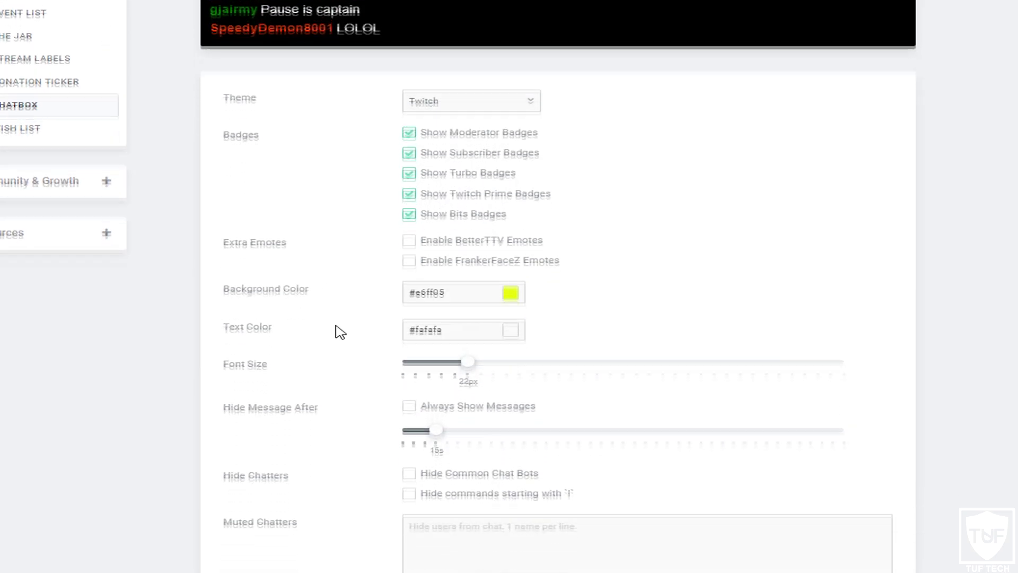
pyautogui.scroll(-2, 342, 330)
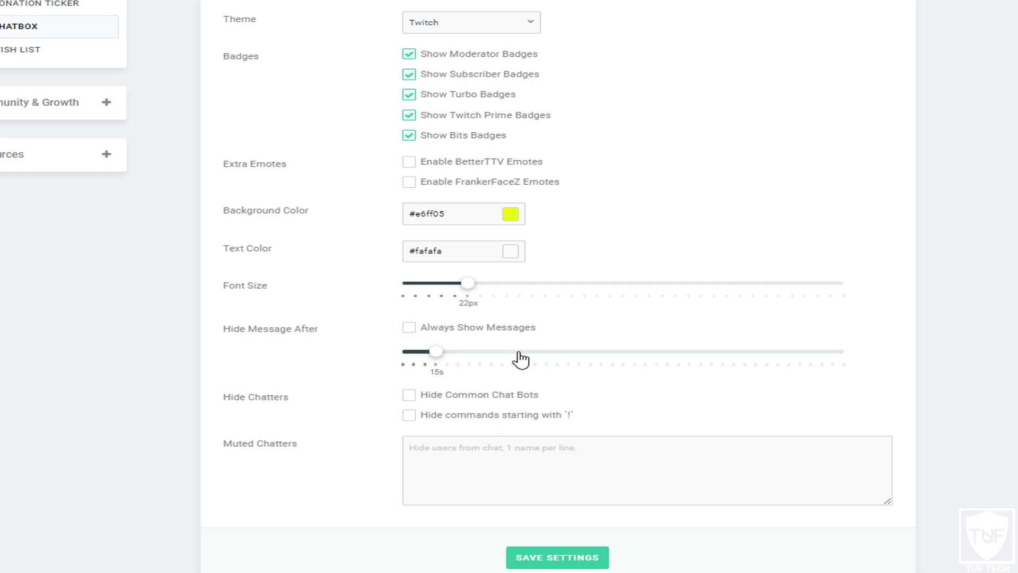
# - Adjust the hide-message delay slider, ending at 30 seconds
pyautogui.moveTo(438, 352); pyautogui.dragTo(480, 353)
pyautogui.moveTo(480, 353); pyautogui.dragTo(485, 355)
pyautogui.moveTo(483, 355); pyautogui.dragTo(436, 354)
pyautogui.moveTo(438, 354); pyautogui.dragTo(473, 363)
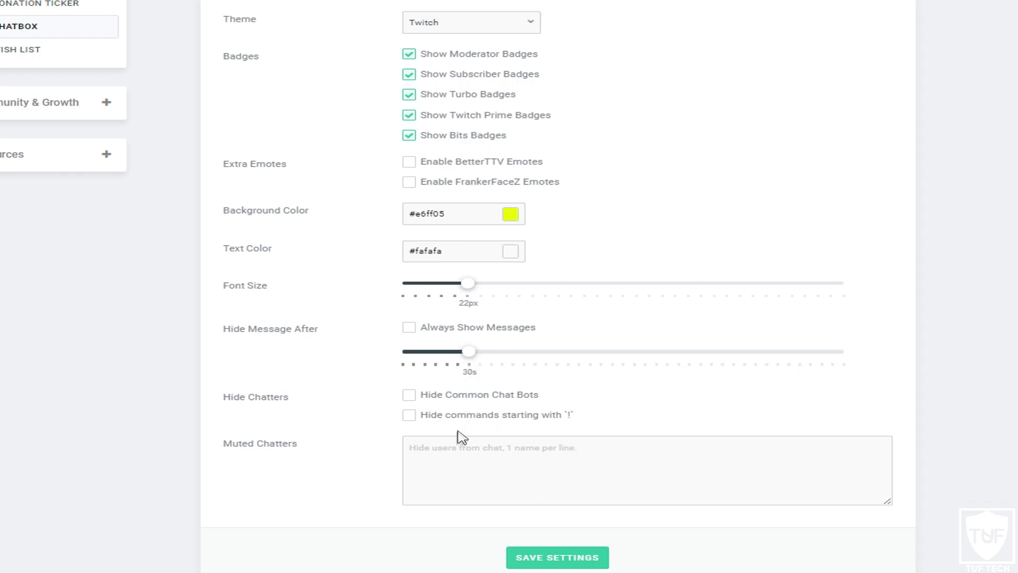
# - Start entering chatters in the muted chatters field
pyautogui.click(459, 447)
pyautogui.scroll(4, 364, 457)
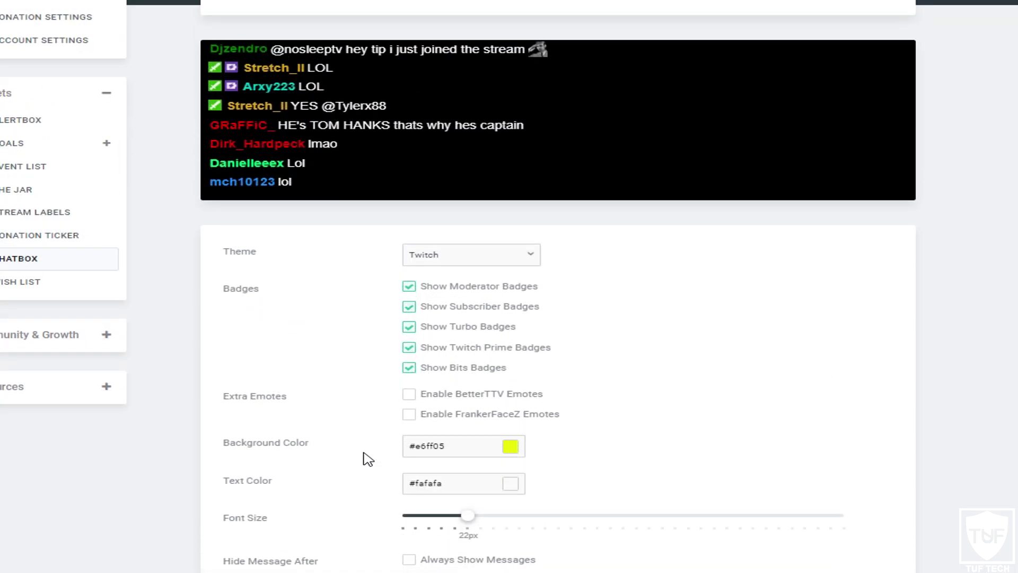
pyautogui.scroll(-2, 368, 459)
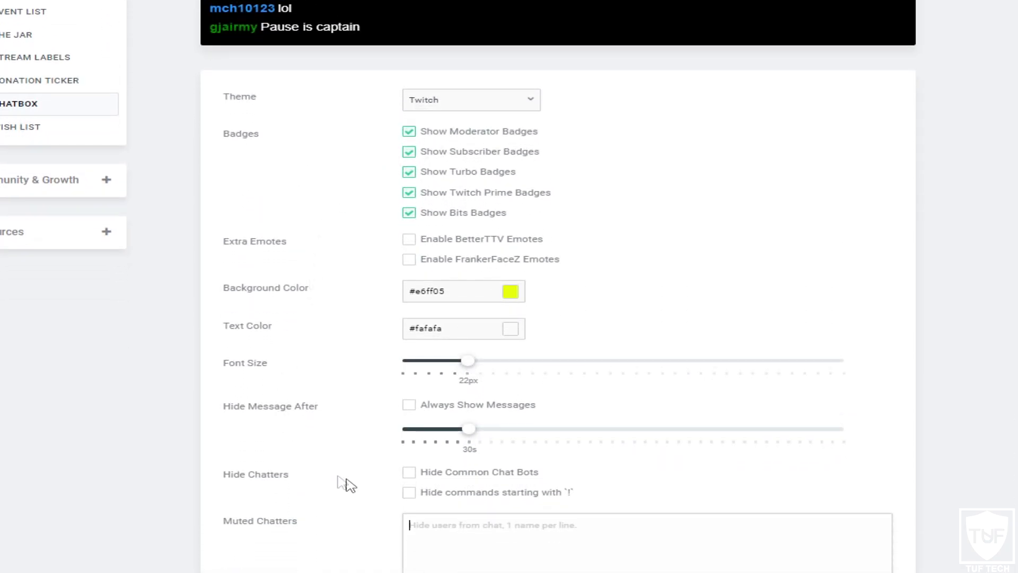
# - Reveal the Chatbox widget URL and copy it to the clipboard
pyautogui.scroll(5, 343, 284)
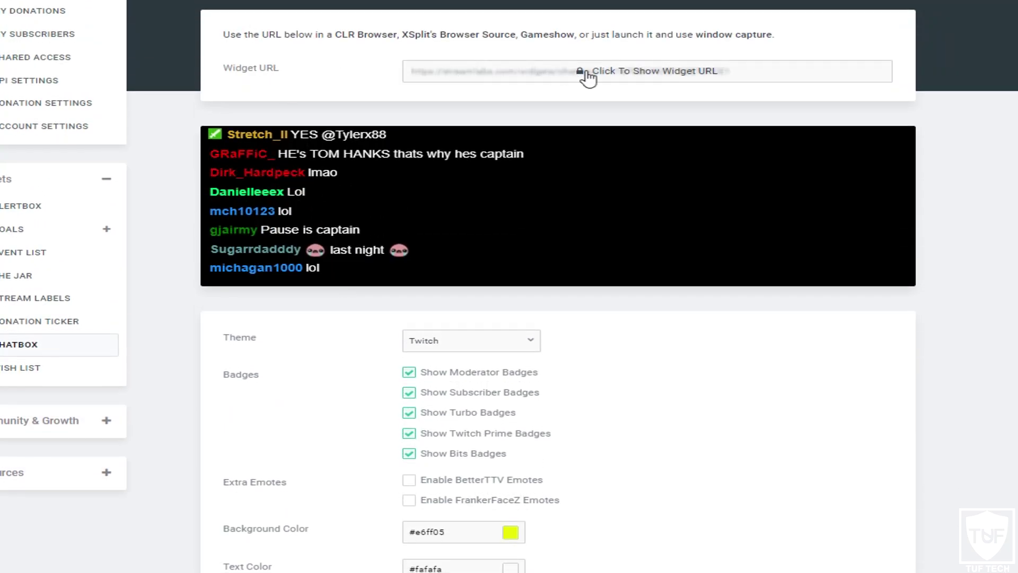
pyautogui.click(656, 79)
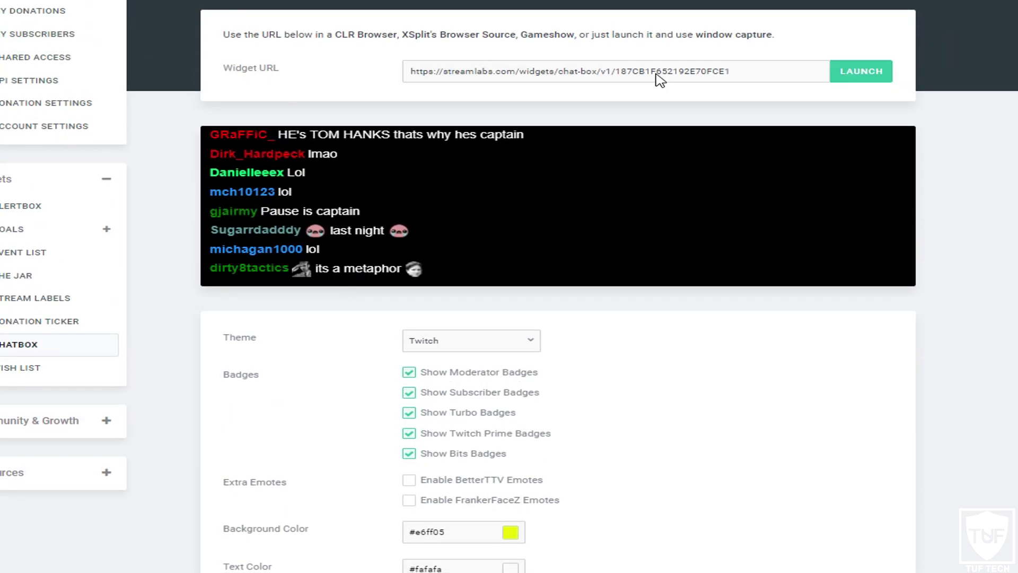
pyautogui.moveTo(755, 74); pyautogui.dragTo(406, 73)
pyautogui.hotkey('ctrl', 'c')
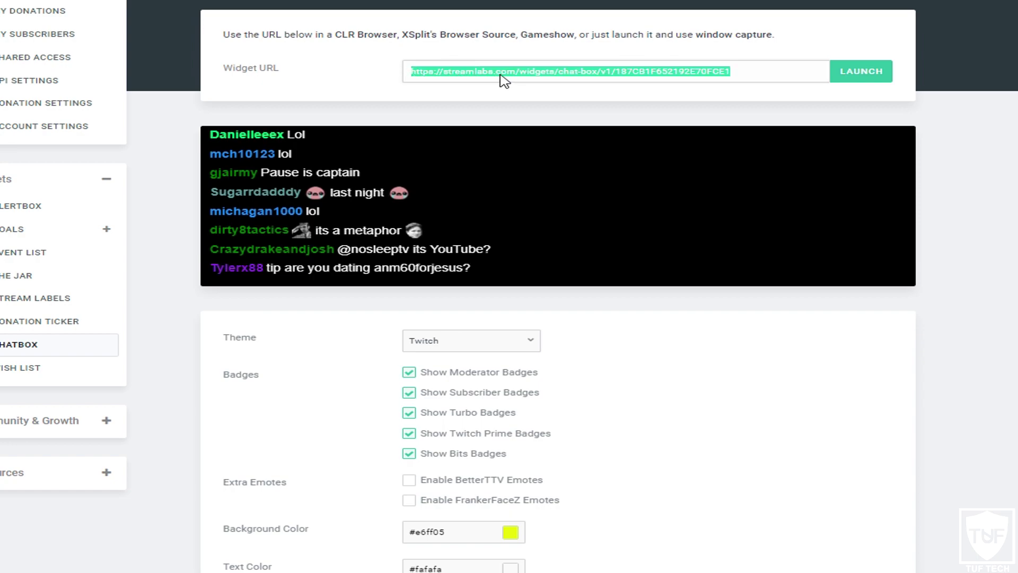
pyautogui.rightClick(504, 81)
pyautogui.click(393, 88)
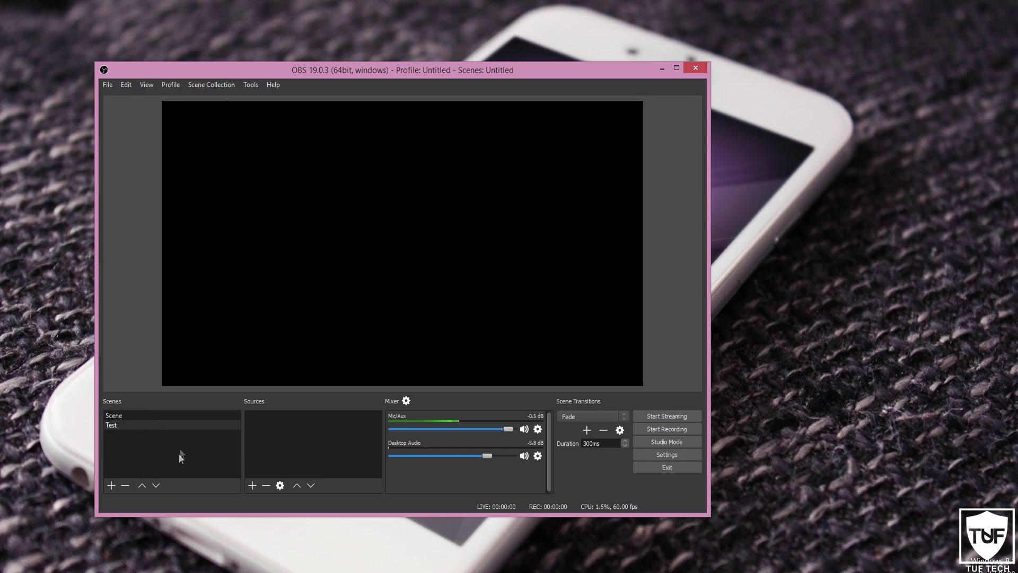
# - Add a new Browser source to the Test scene and name it ChatBox
pyautogui.rightClick(269, 421)
pyautogui.moveTo(280, 429)
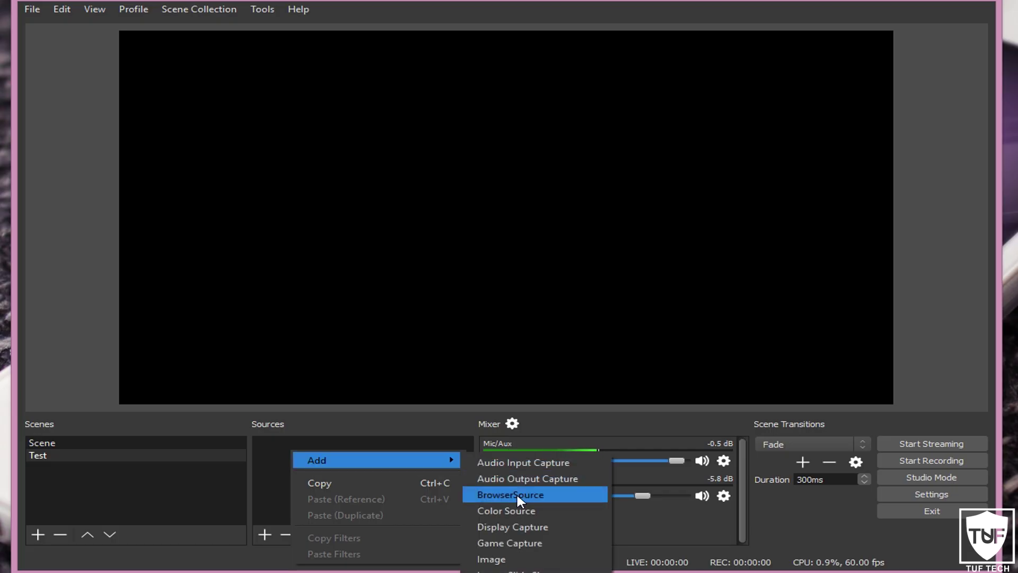
pyautogui.click(269, 480)
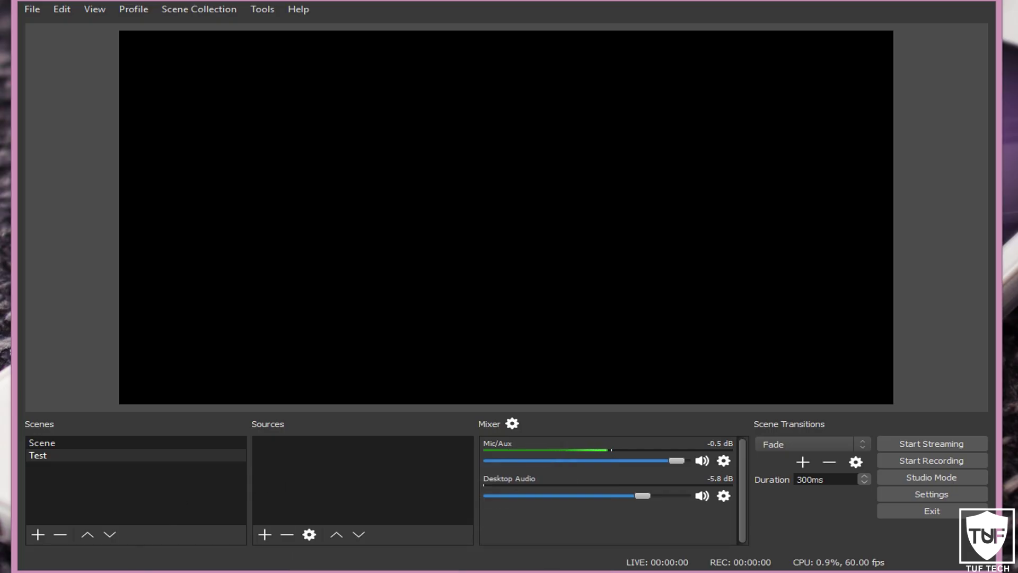
pyautogui.click(265, 535)
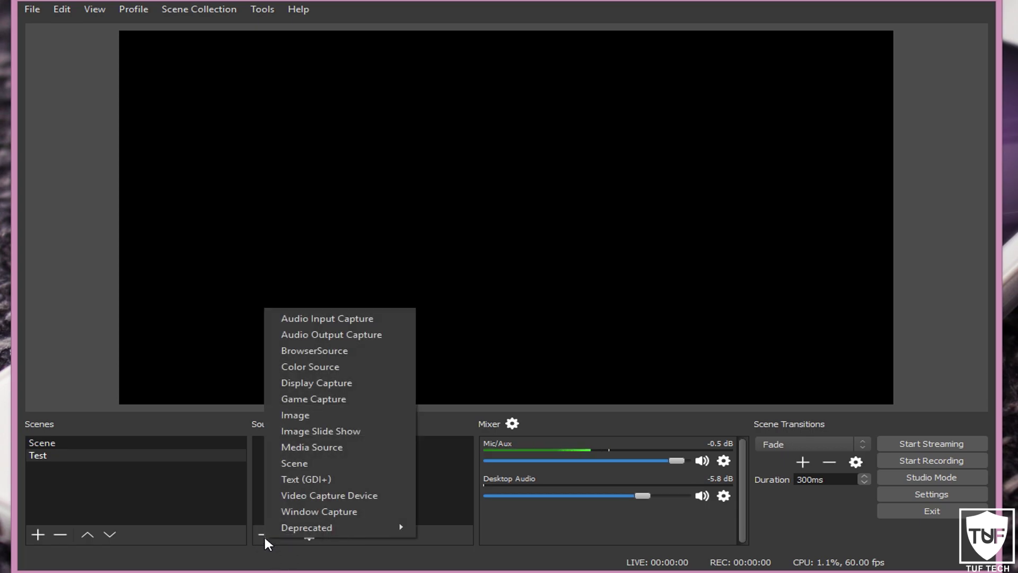
pyautogui.click(314, 352)
pyautogui.write('ch')
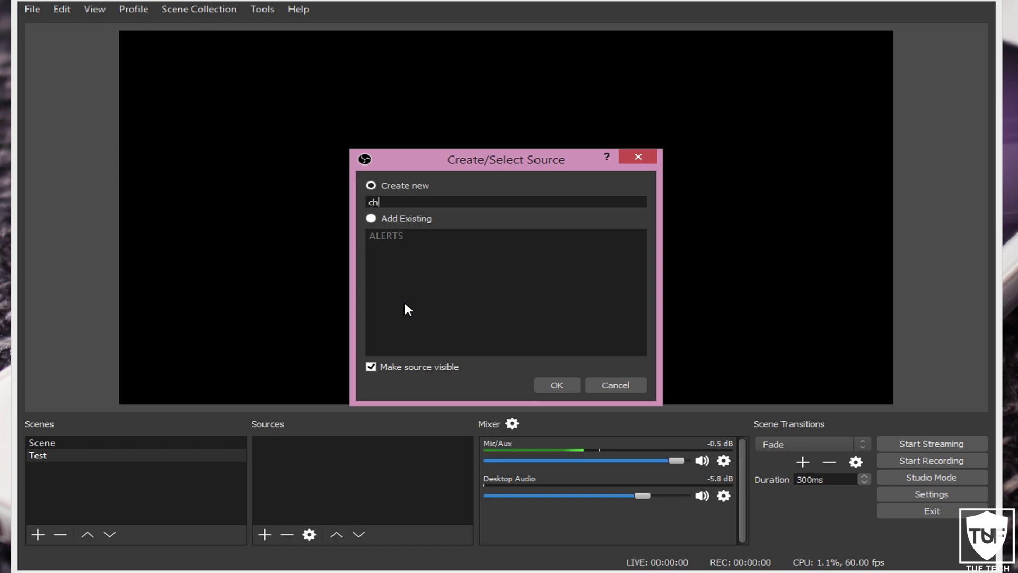
pyautogui.write('a')
pyautogui.press('BackSpace')
pyautogui.press('BackSpace')
pyautogui.press('BackSpace')
pyautogui.write('CHa')
pyautogui.press('BackSpace')
pyautogui.press('BackSpace')
pyautogui.write('hatBox')
# - Create the ChatBox source and replace its obsproject.com URL with the Streamlabs chat widget URL
pyautogui.click(576, 384)
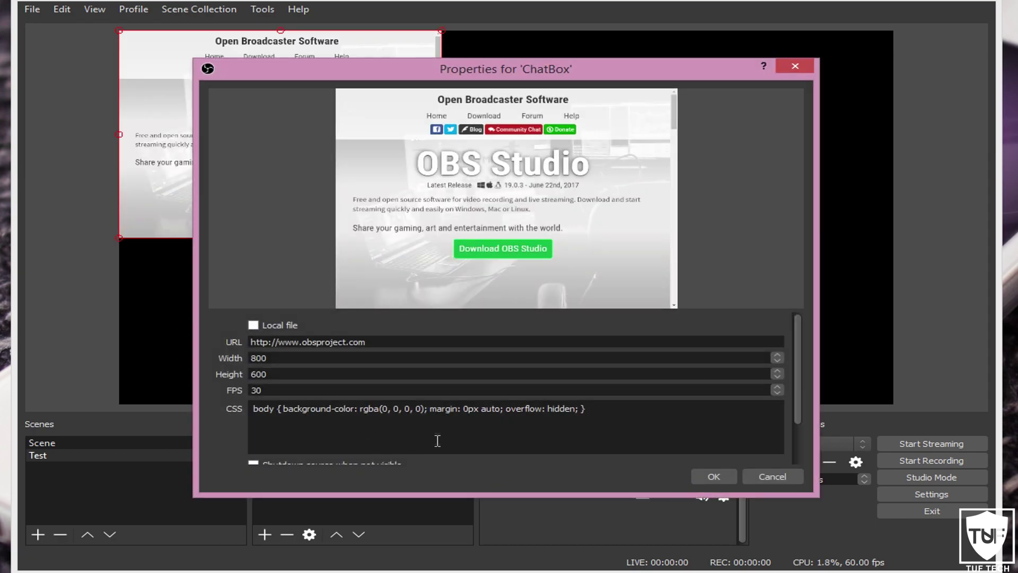
pyautogui.moveTo(410, 79); pyautogui.dragTo(484, 57)
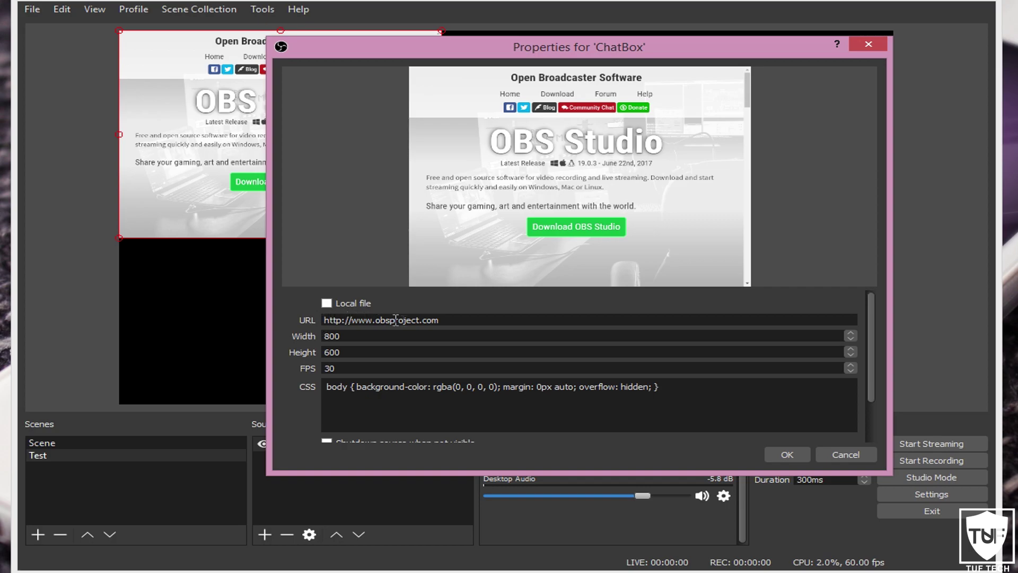
pyautogui.moveTo(448, 321); pyautogui.dragTo(314, 327)
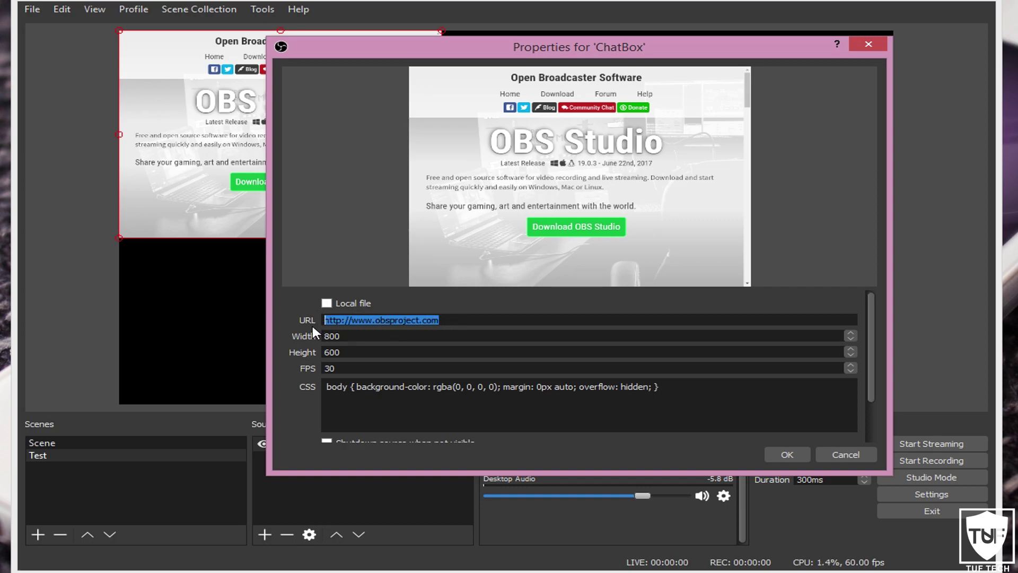
pyautogui.press('BackSpace')
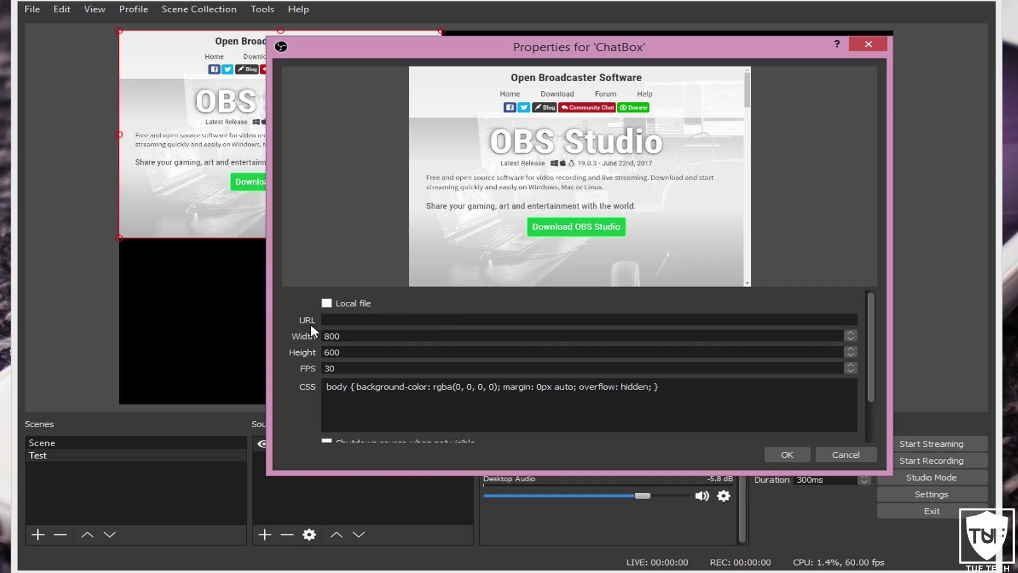
pyautogui.rightClick(363, 317)
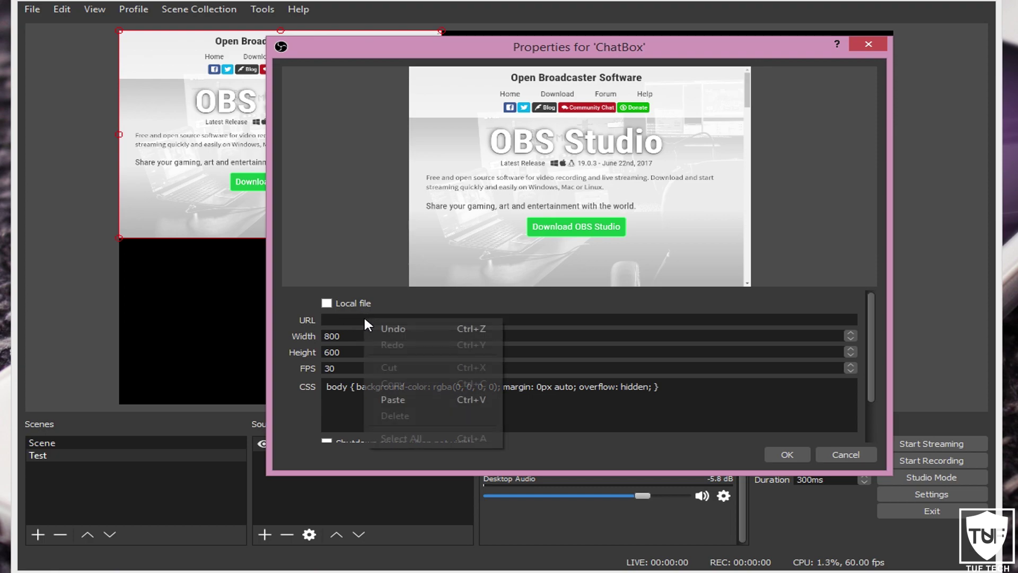
pyautogui.click(392, 399)
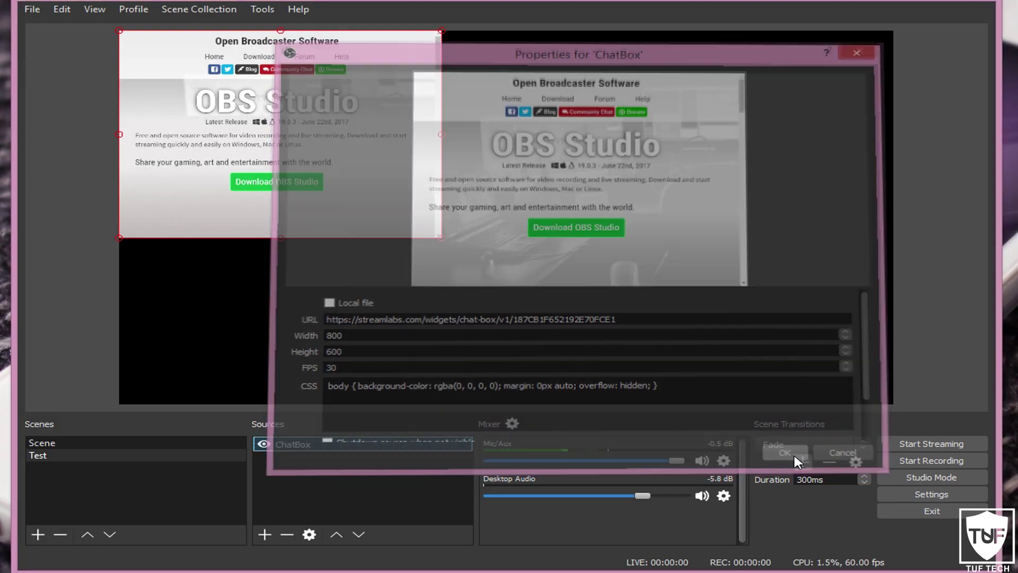
pyautogui.click(793, 455)
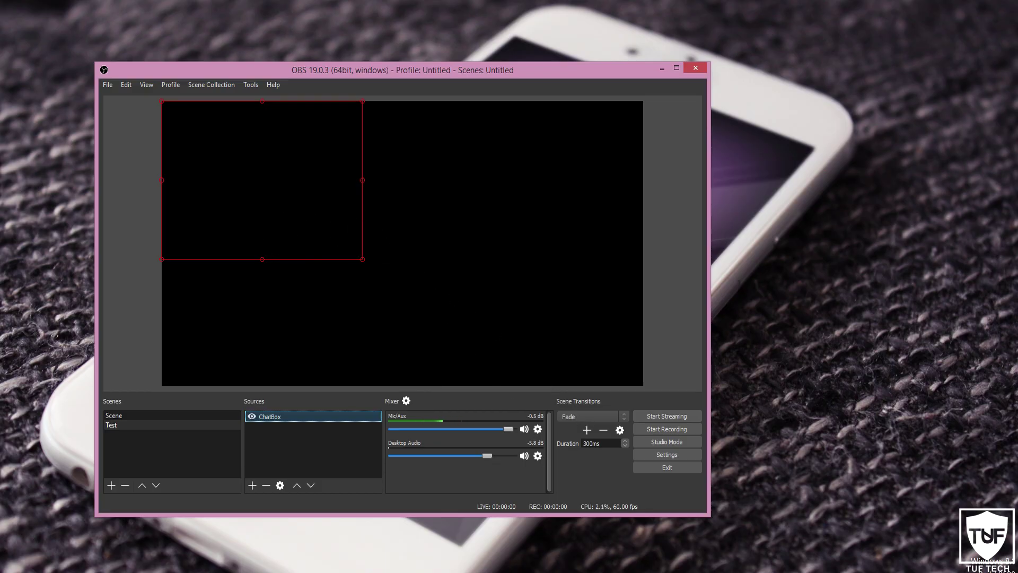
# - Post 'This is a test for the CHAT BOX!!!!!!' in Twitch chat, then return to OBS
pyautogui.click(565, 571)
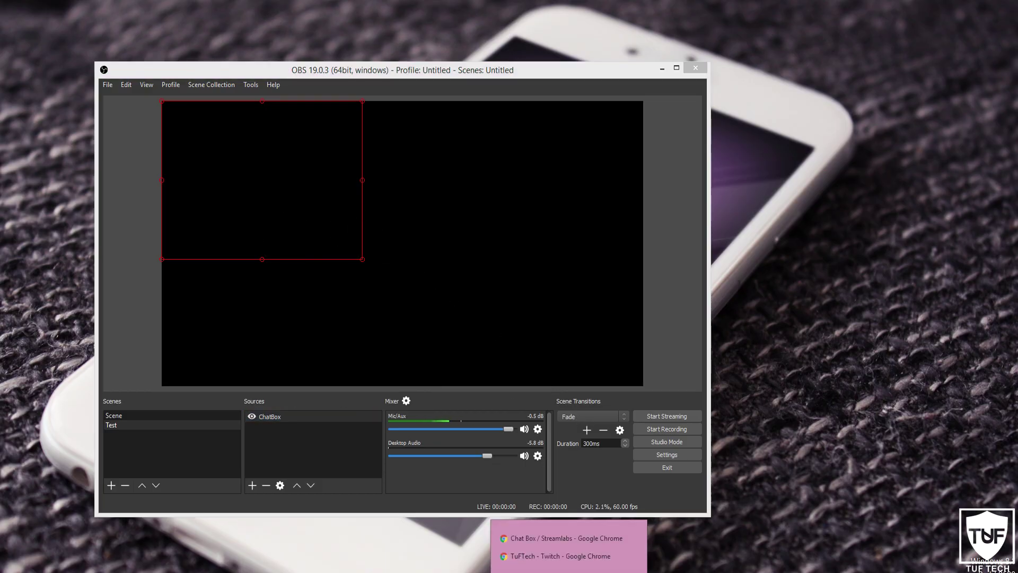
pyautogui.click(560, 536)
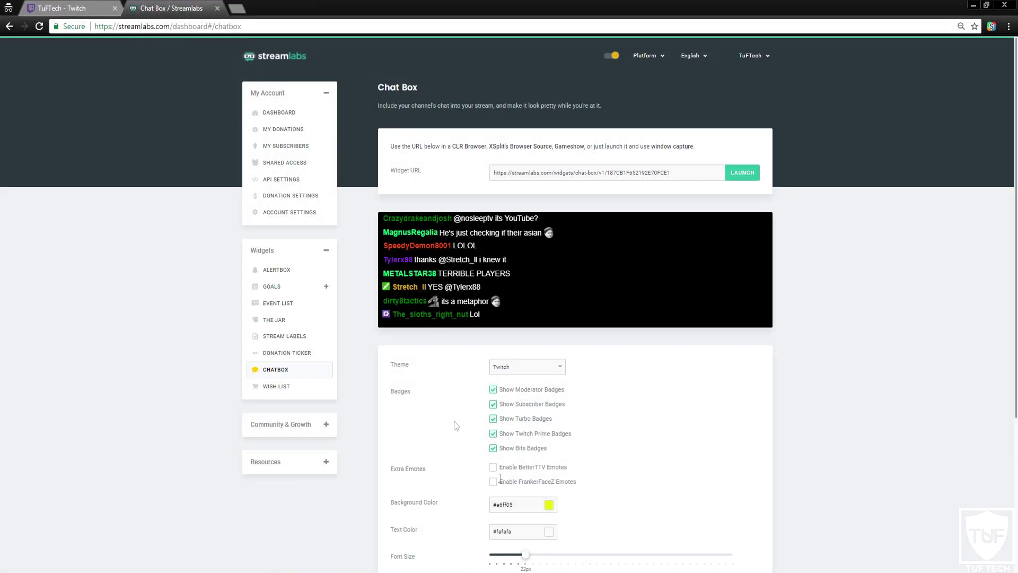
pyautogui.click(68, 11)
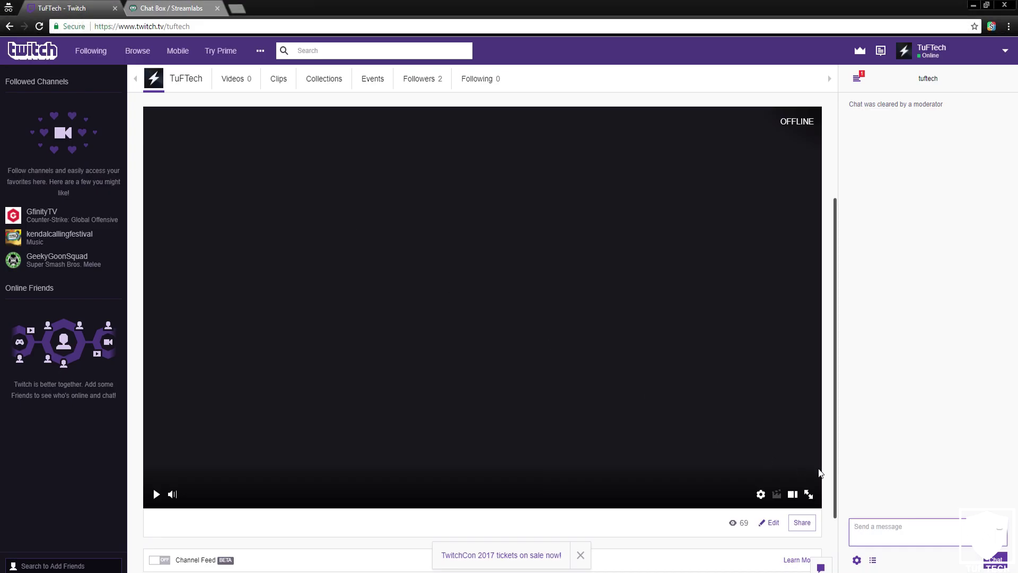
pyautogui.write('This')
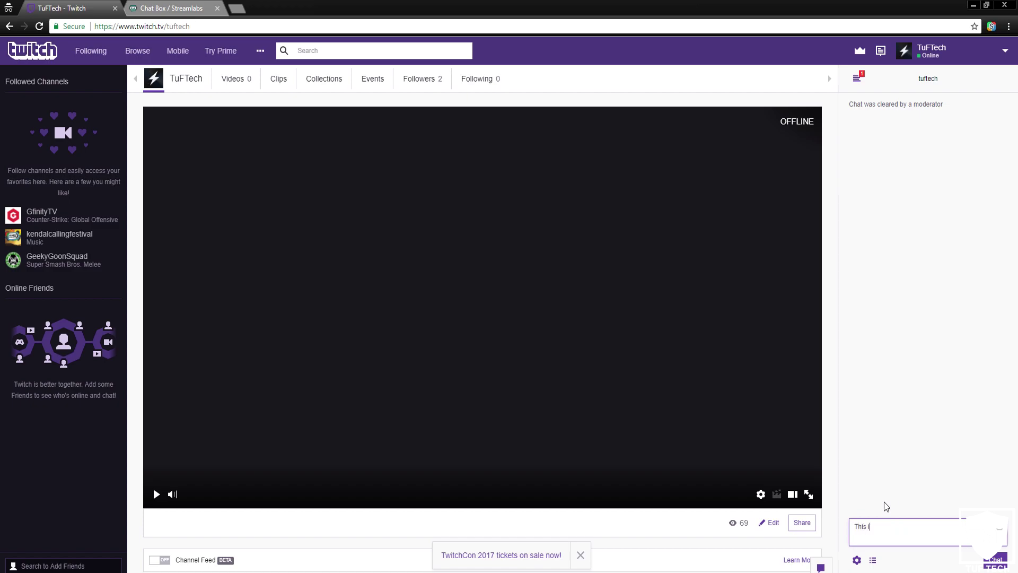
pyautogui.write(' is a test for the CHAT BOX!!!!!!')
pyautogui.press('Return')
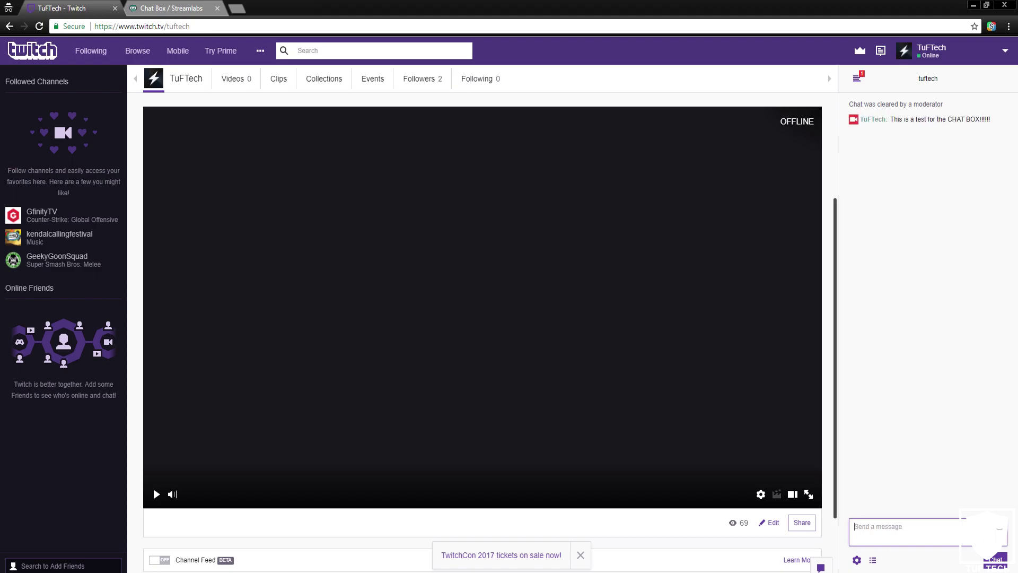
pyautogui.hotkey('alt', 'Tab')
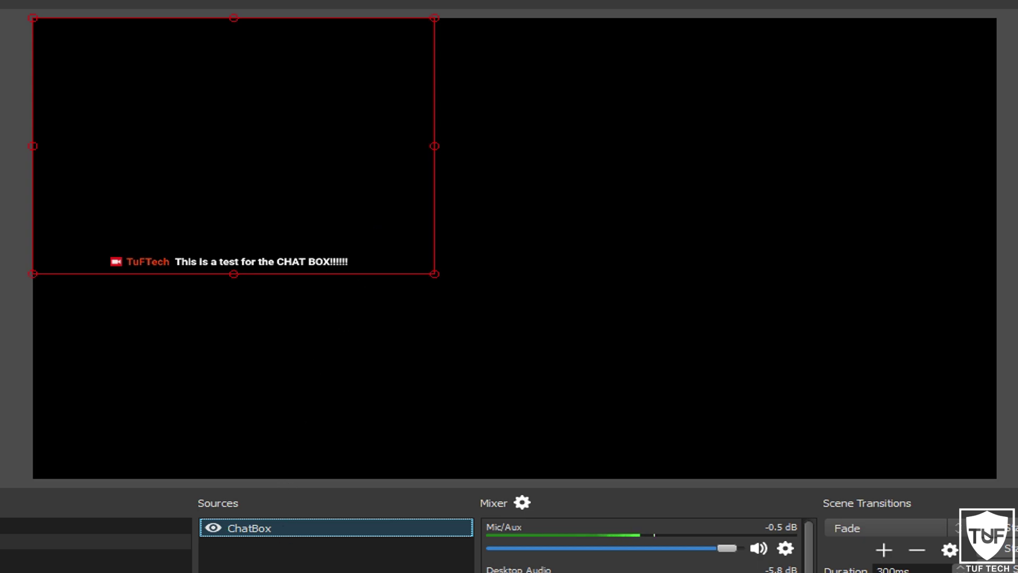
pyautogui.click(252, 486)
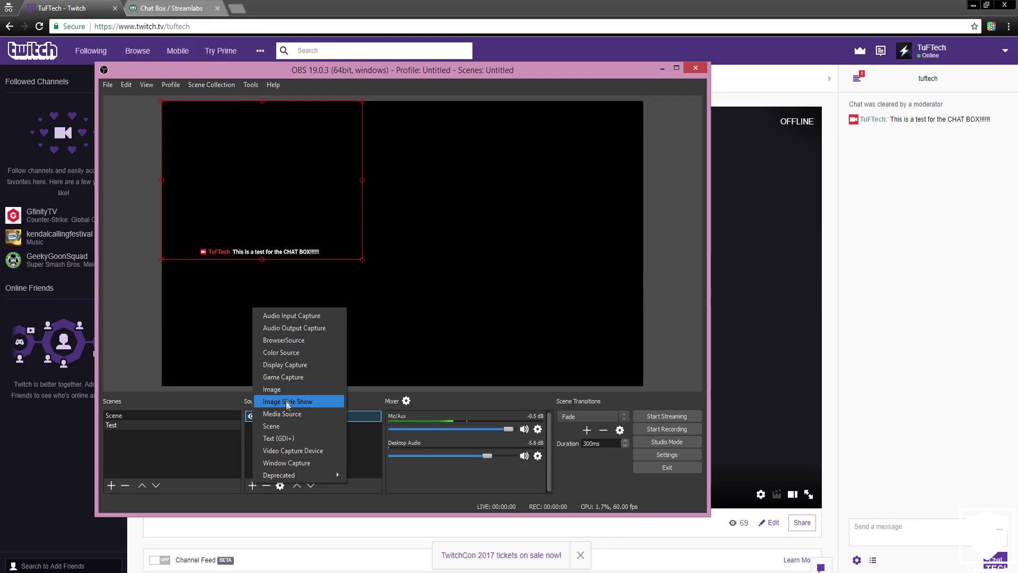
pyautogui.click(351, 450)
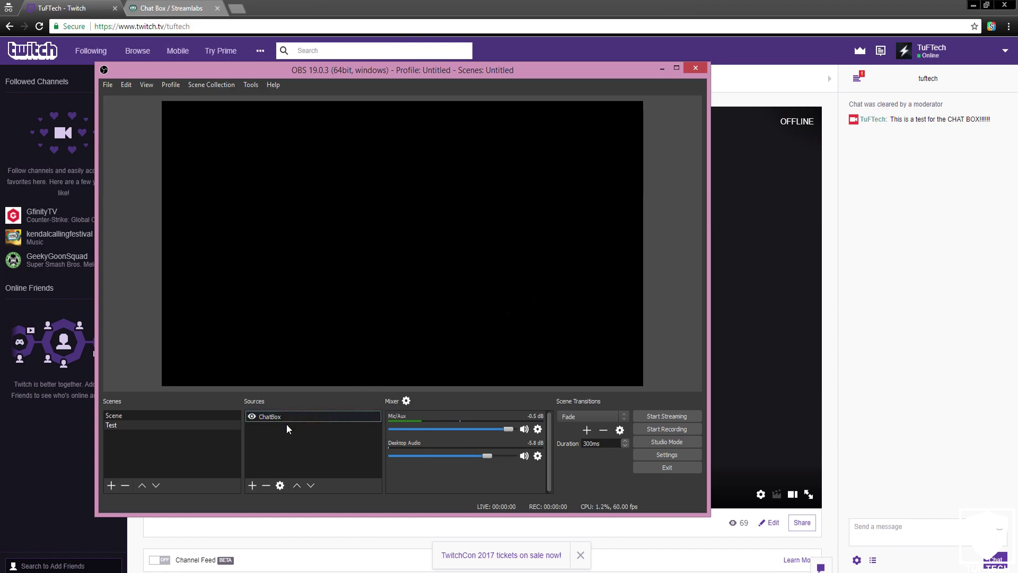
# - Send 'test test test' in Twitch chat and return to OBS to see it
pyautogui.click(916, 522)
pyautogui.write('t')
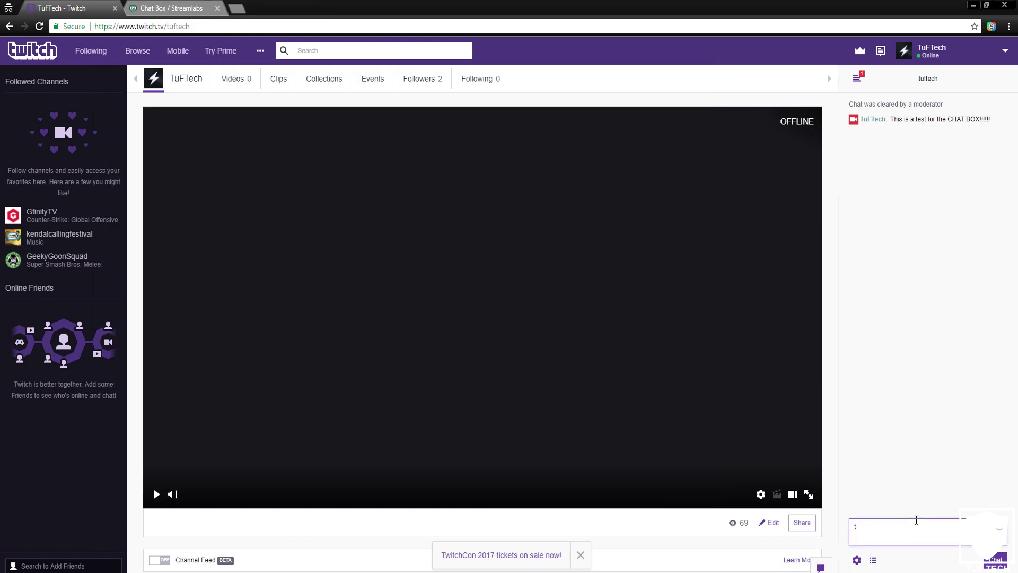
pyautogui.write('est test test tes')
pyautogui.press('Return')
pyautogui.hotkey('alt', 'Tab')
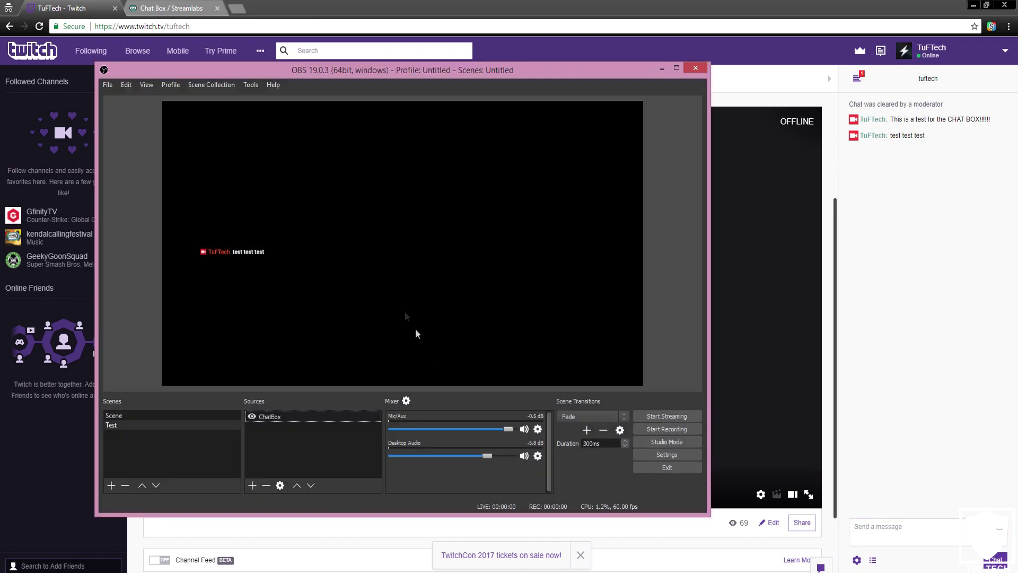